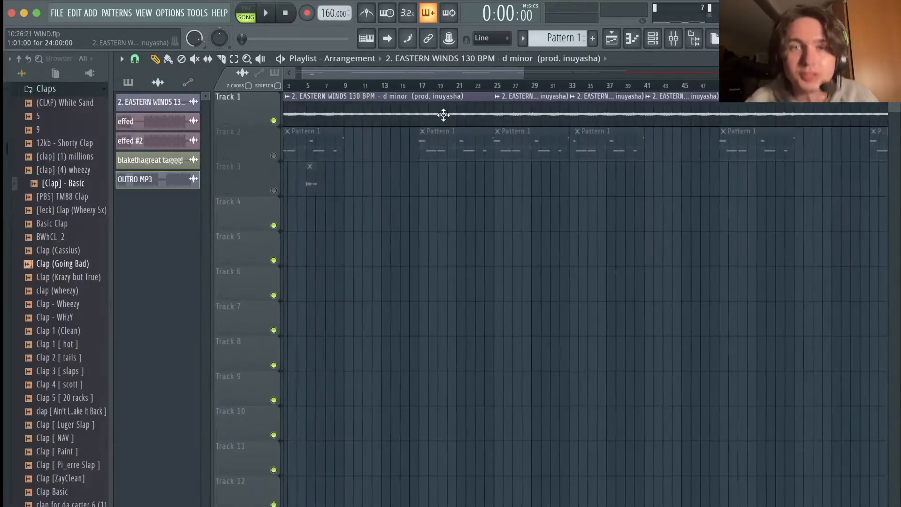
# Step: Unmute Track 2 in the playlist and open the sample settings of the 2. EASTERN WINDS melody clip
pyautogui.scroll(-2, 443, 114)
pyautogui.click(274, 155)
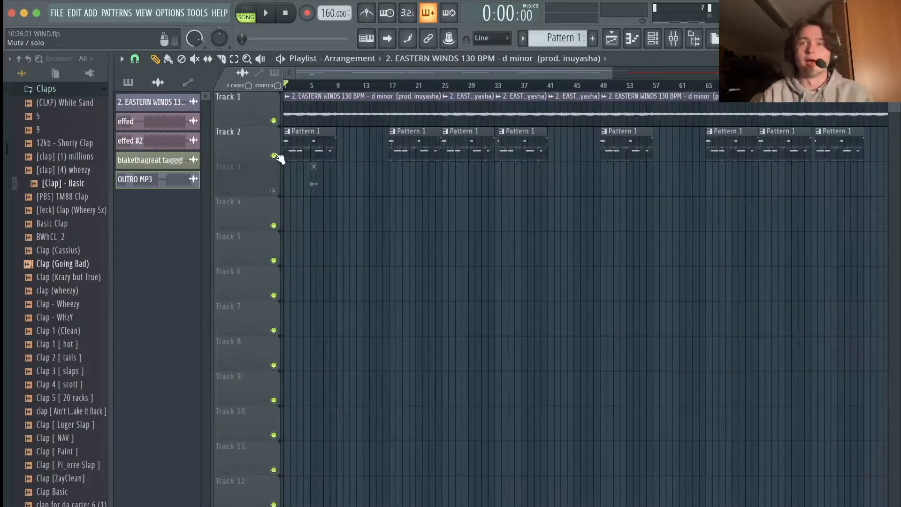
pyautogui.doubleClick(334, 99)
pyautogui.moveTo(358, 202); pyautogui.dragTo(358, 196)
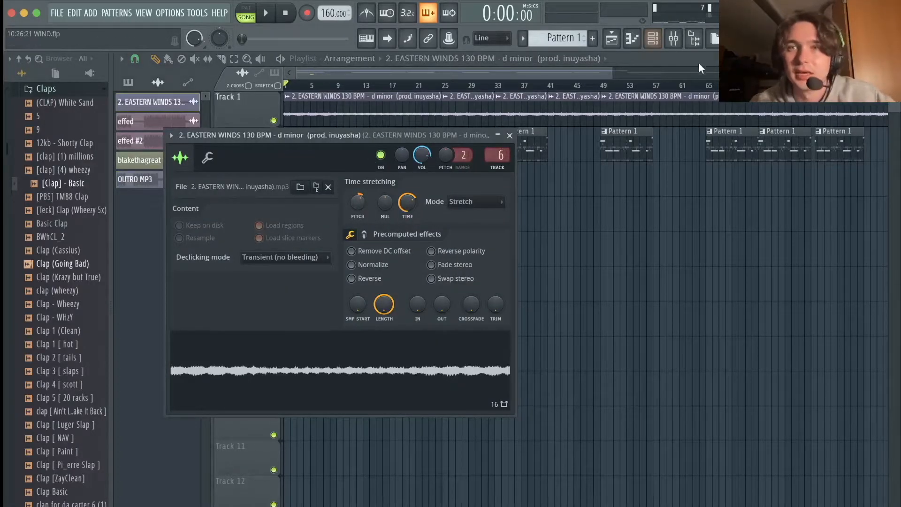
# Step: Inspect the Fruity Compressor and Fruity parametric EQ 2 settings on the melody's mixer insert 6
pyautogui.click(673, 38)
pyautogui.click(786, 122)
pyautogui.moveTo(439, 227); pyautogui.dragTo(446, 225)
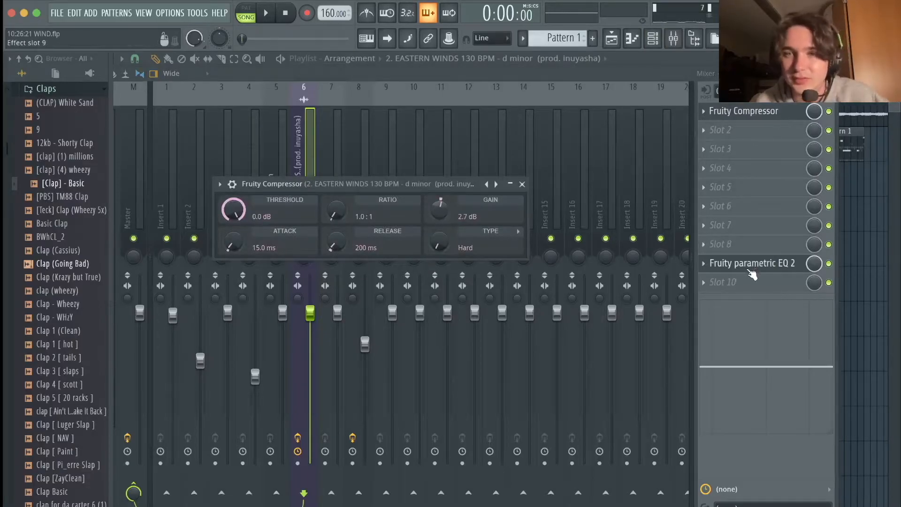
pyautogui.click(751, 264)
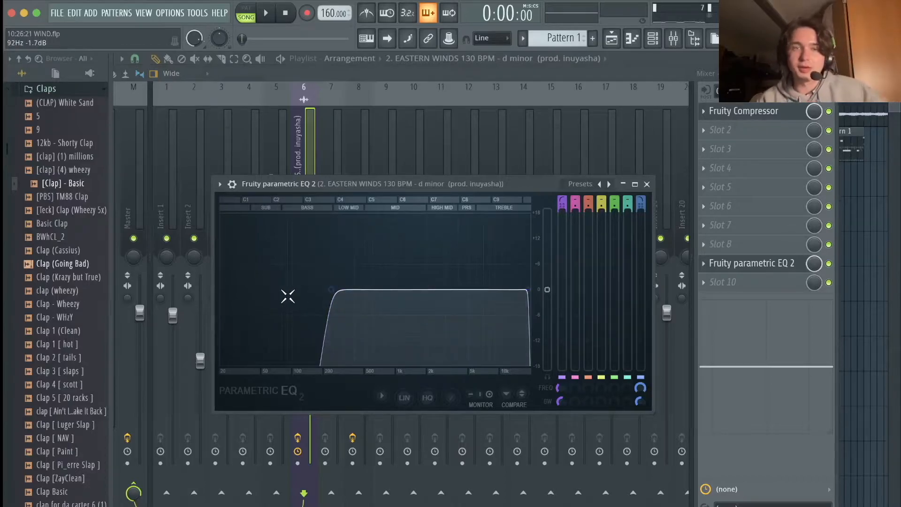
# Step: Show Pattern 1's 808 6 (C) [ plugg ] notes in the piano roll and open that channel's sampler settings
pyautogui.press('F5')
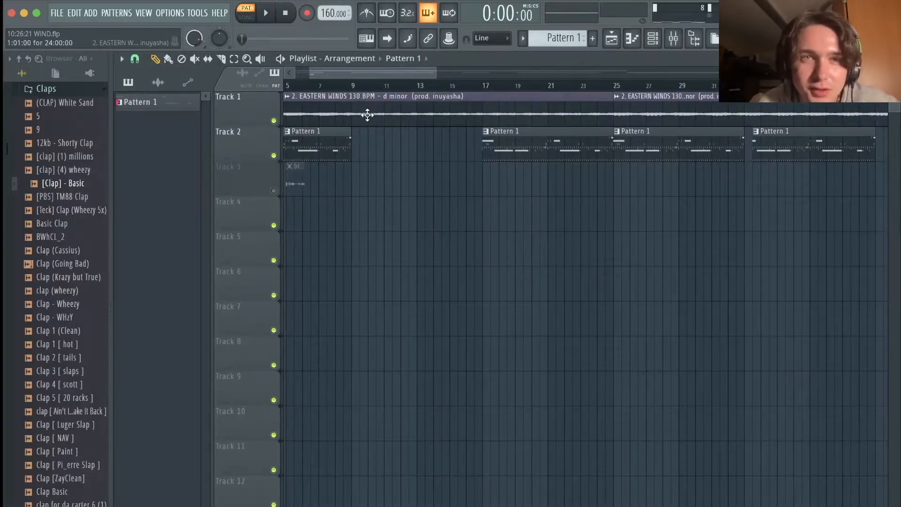
pyautogui.press('F7')
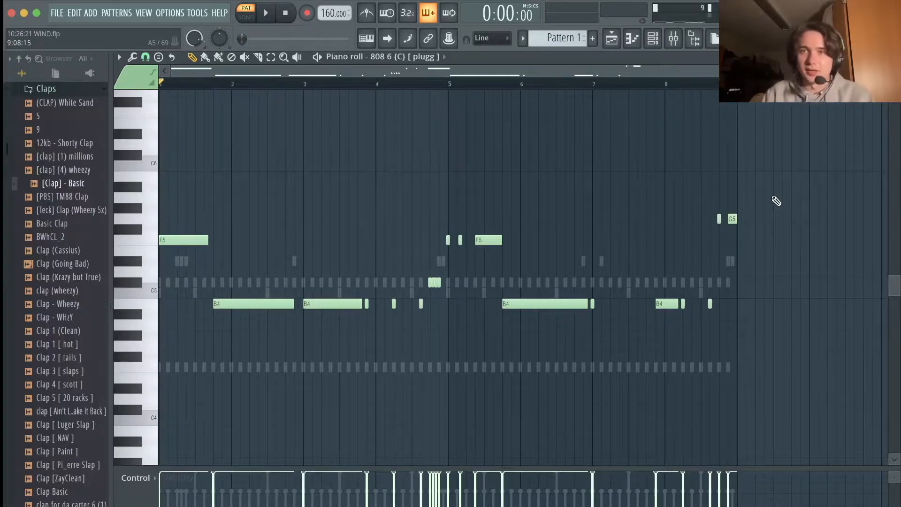
pyautogui.click(653, 38)
pyautogui.click(202, 161)
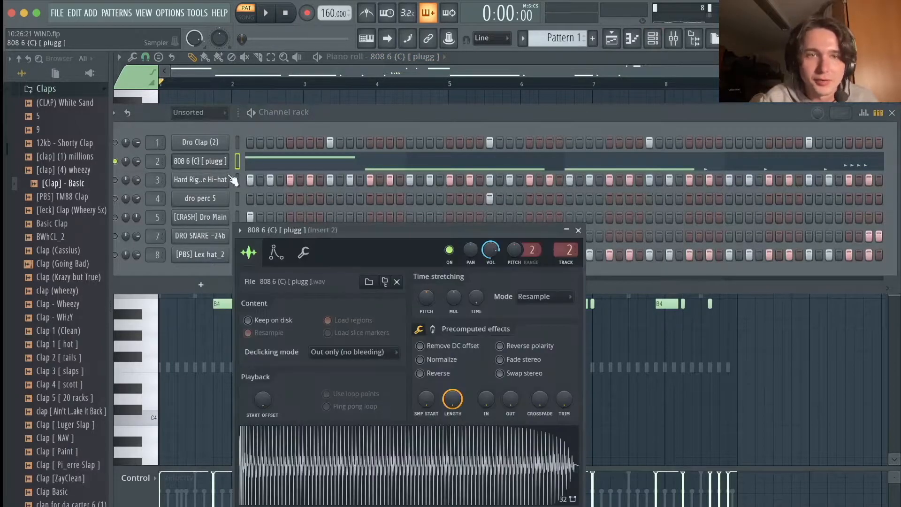
# Step: Collapse the Claps sample folder and review the 808's precomputed effects and volume envelope
pyautogui.click(71, 89)
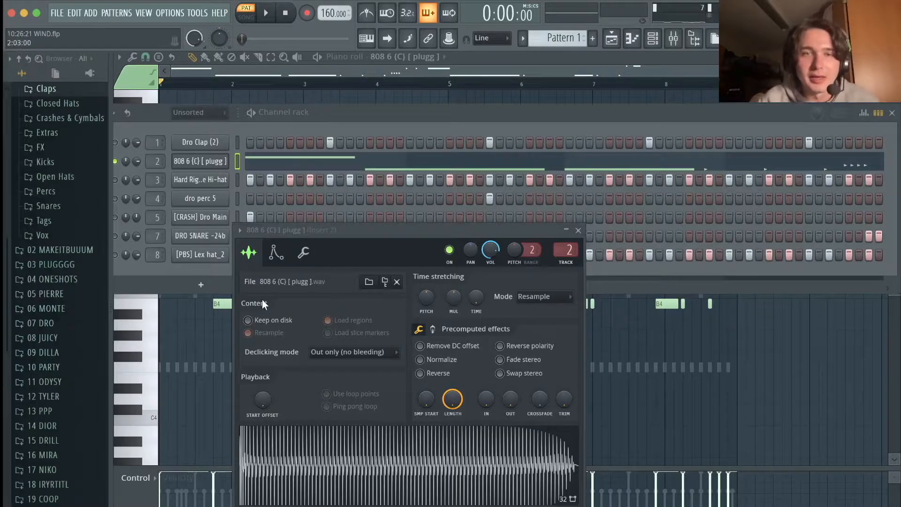
pyautogui.click(431, 329)
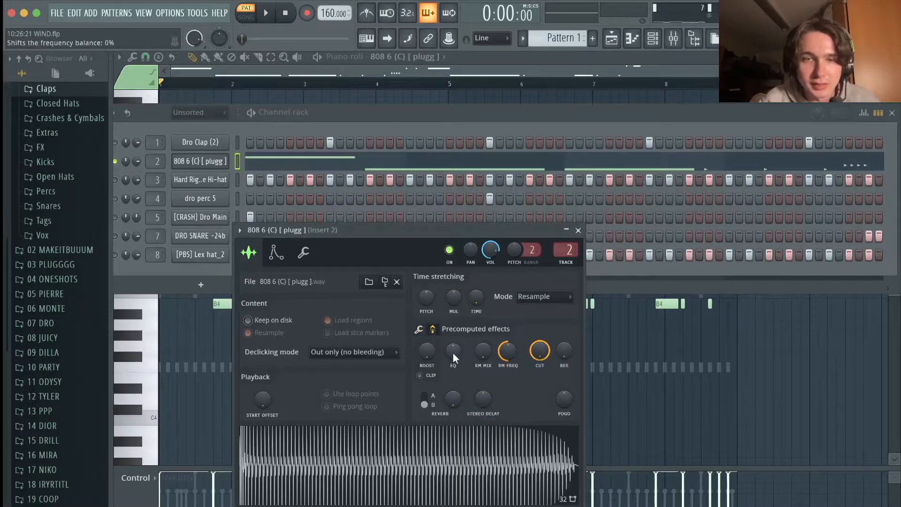
pyautogui.click(418, 329)
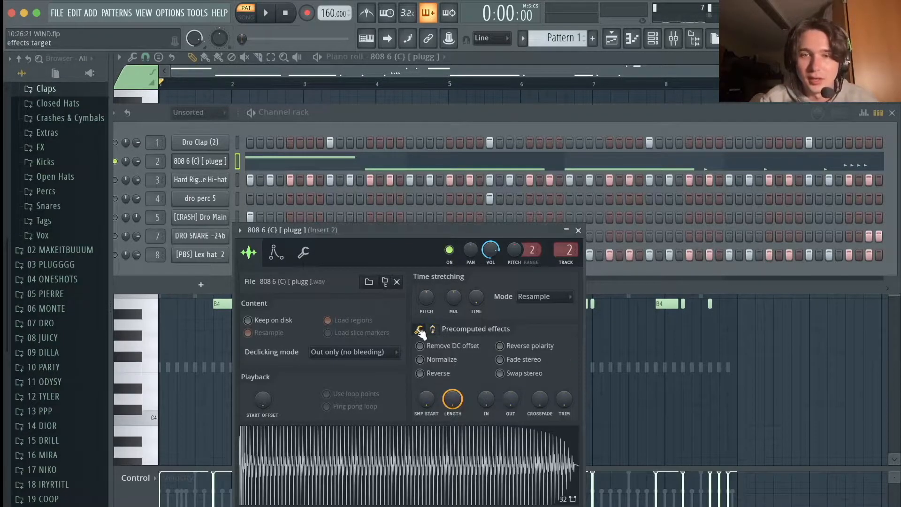
pyautogui.click(277, 252)
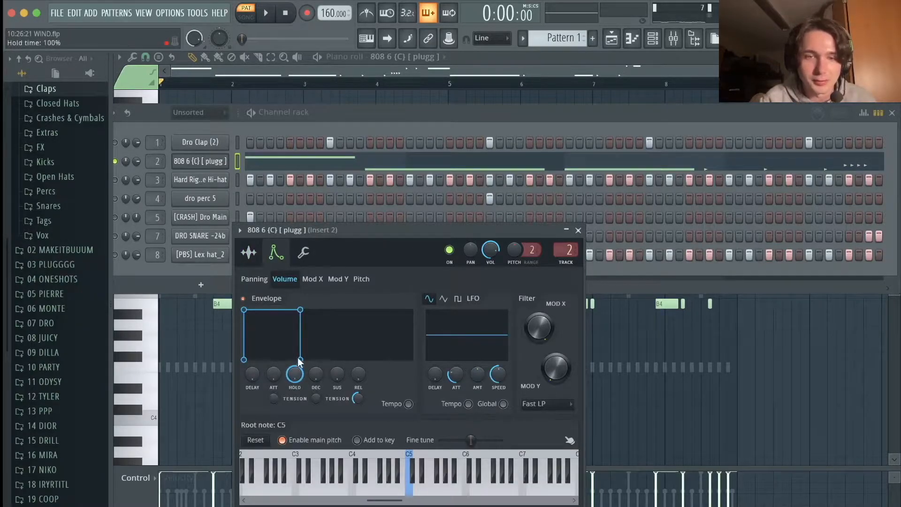
# Step: Play the 808 pattern in the piano roll and look over its note layout
pyautogui.click(669, 168)
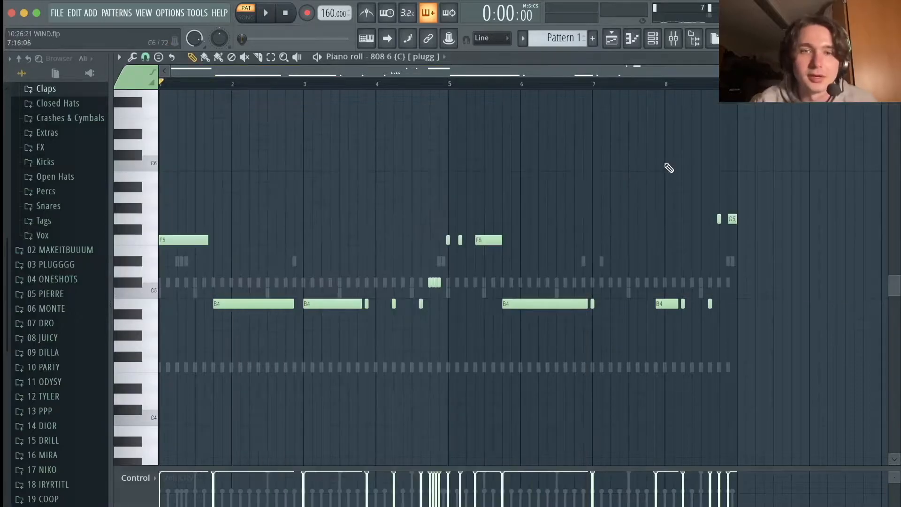
pyautogui.press('space')
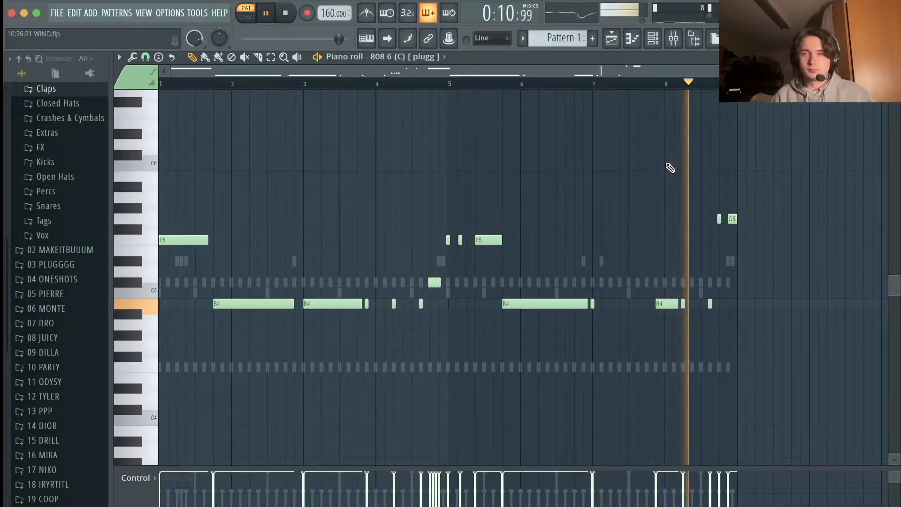
pyautogui.press('space')
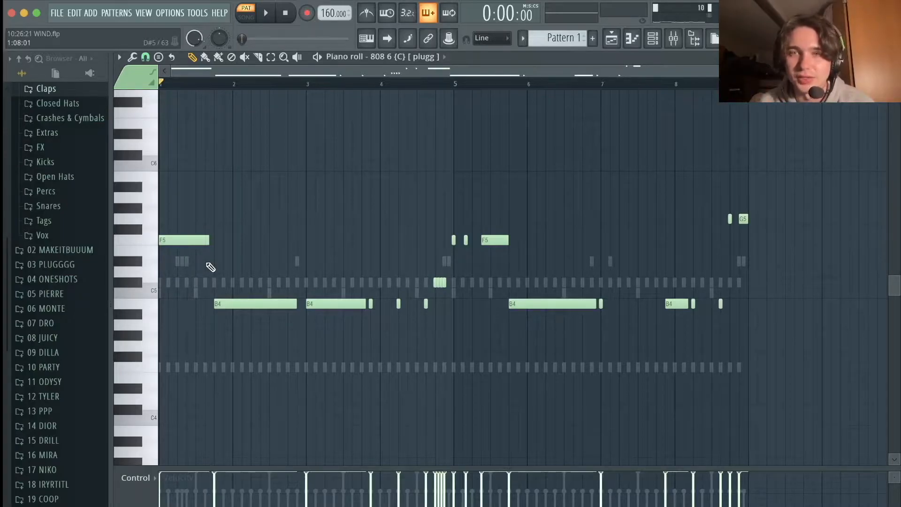
pyautogui.scroll(2, 466, 297)
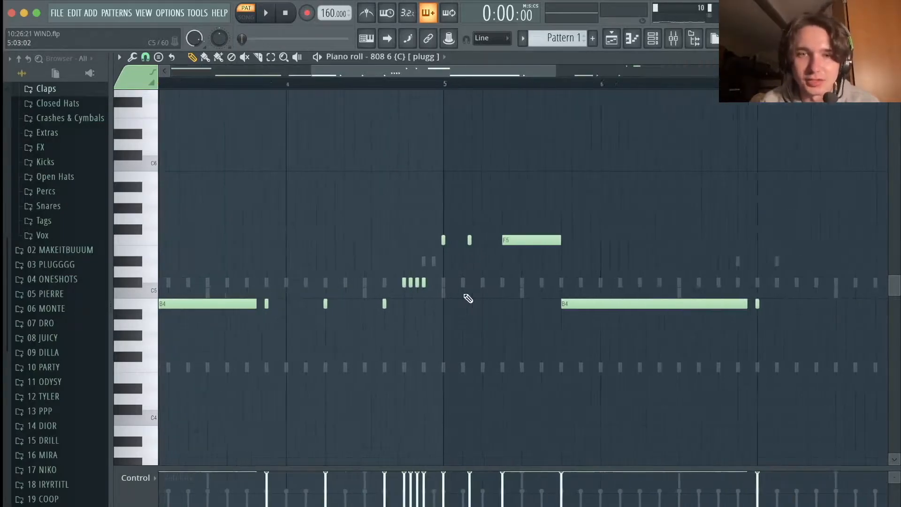
pyautogui.scroll(-3, 497, 288)
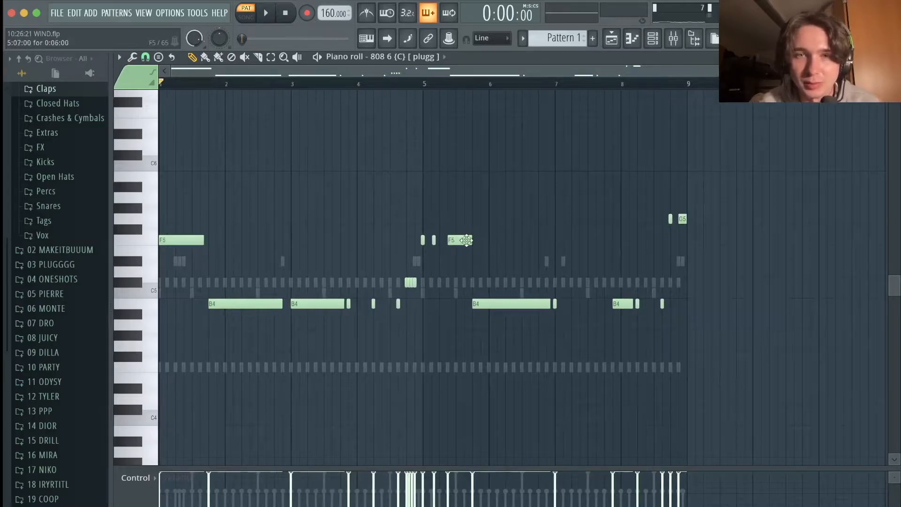
pyautogui.scroll(-1, 446, 247)
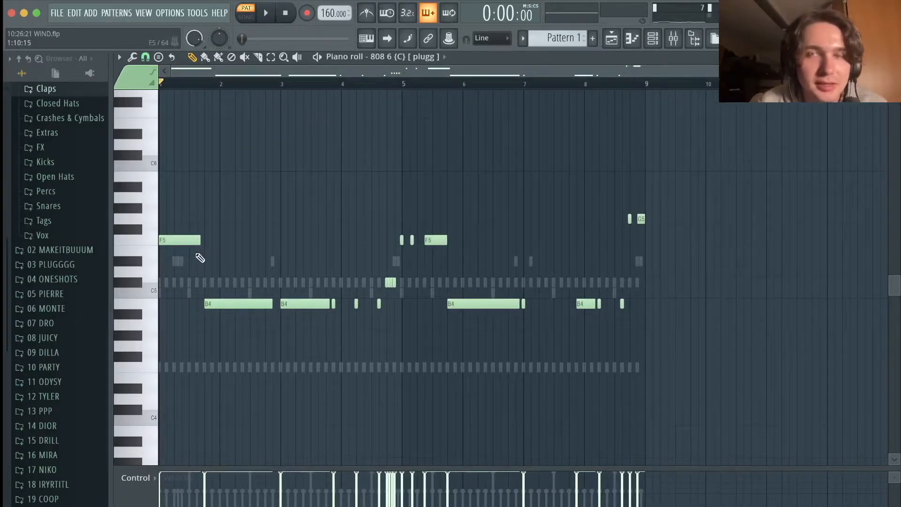
# Step: Recheck the 808 channel's volume envelope, particularly its hold time, and return to the piano roll
pyautogui.click(654, 39)
pyautogui.click(200, 161)
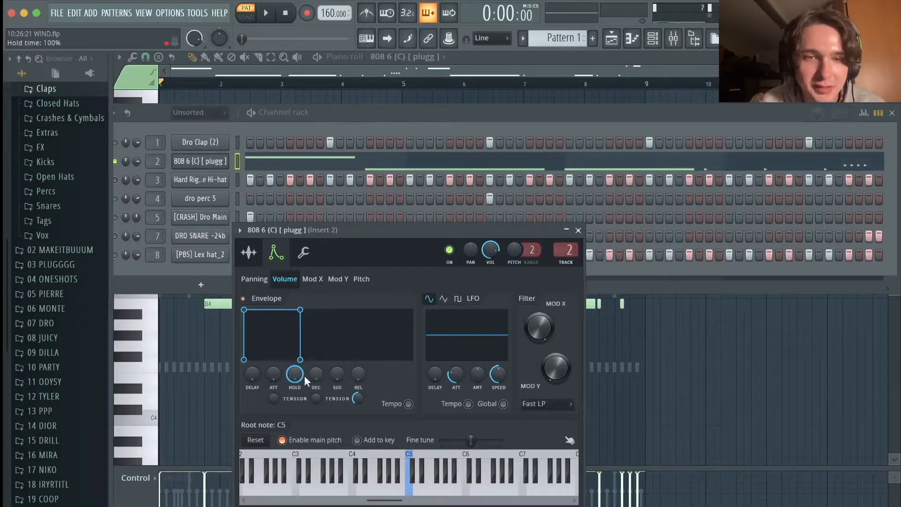
pyautogui.click(316, 74)
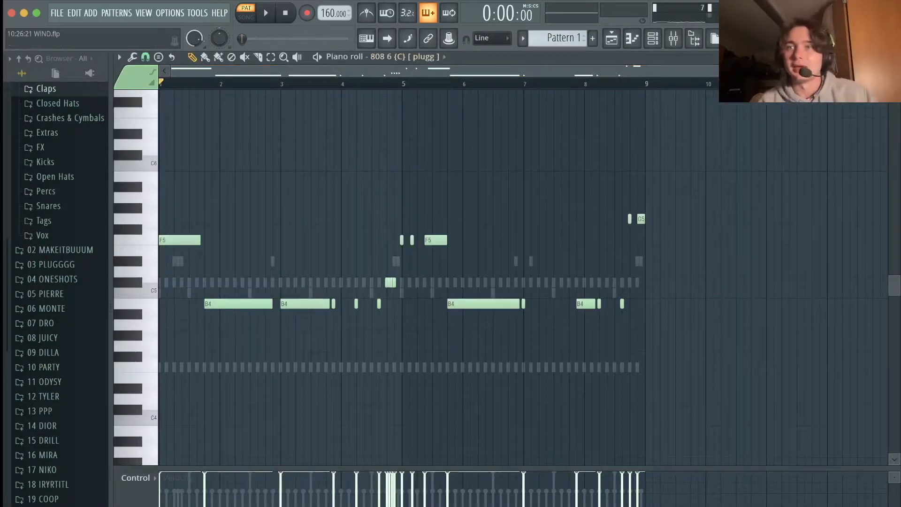
# Step: Examine the gaps between the 808's opening F5 and B4 notes up close and play that section
pyautogui.scroll(5, 390, 217)
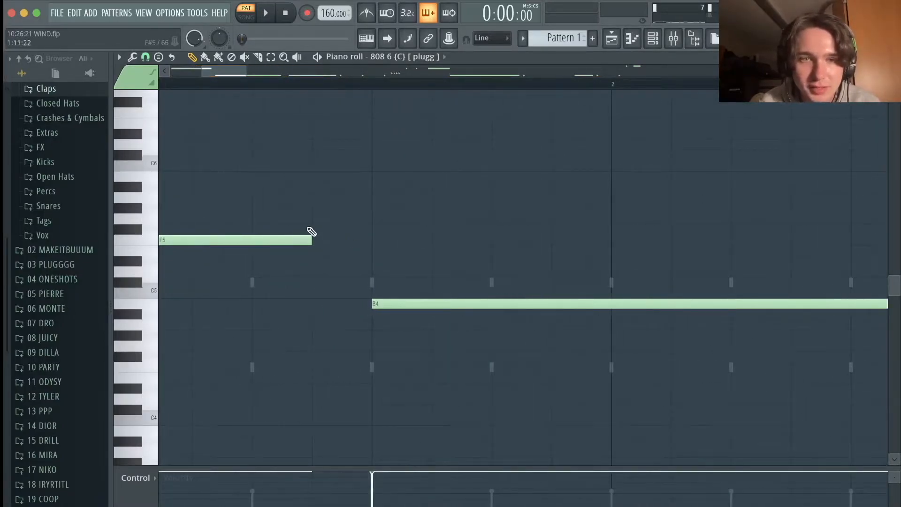
pyautogui.scroll(-3, 307, 243)
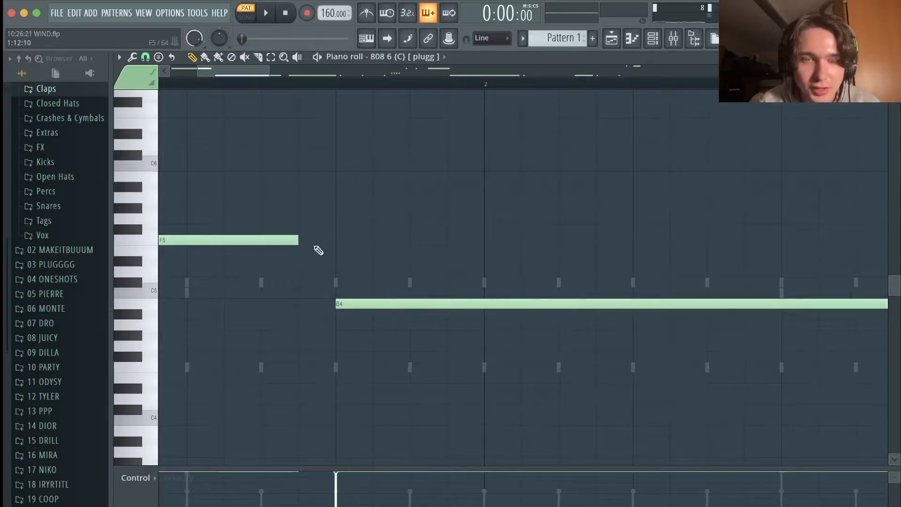
pyautogui.scroll(2, 316, 252)
pyautogui.scroll(-4, 326, 238)
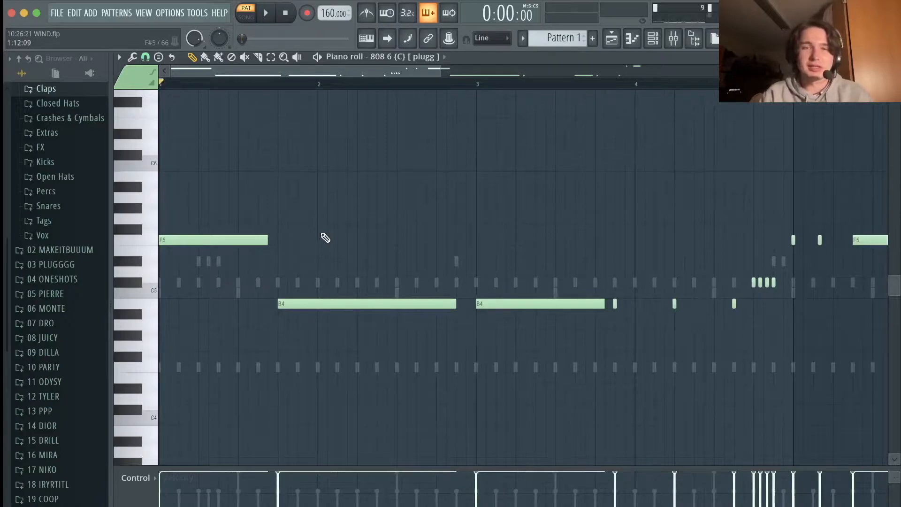
pyautogui.scroll(2, 744, 322)
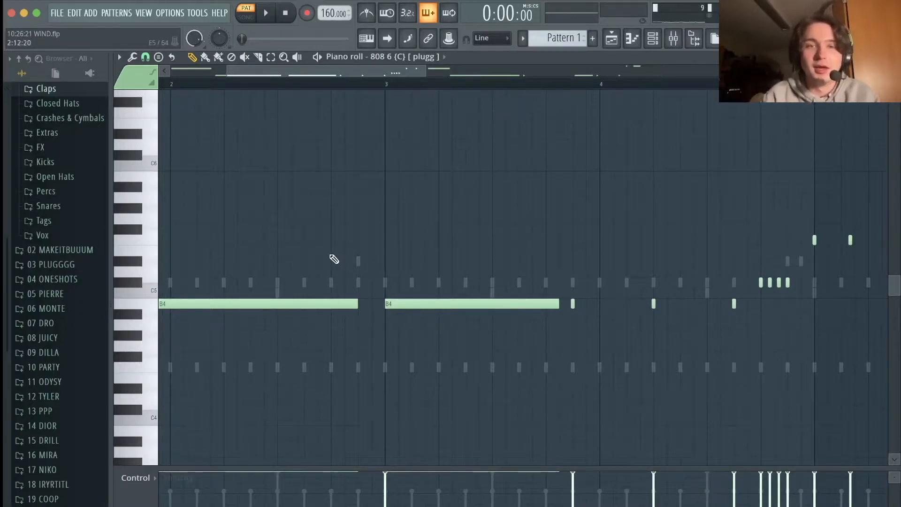
pyautogui.hscroll(-4, 330, 255)
pyautogui.scroll(2, 316, 253)
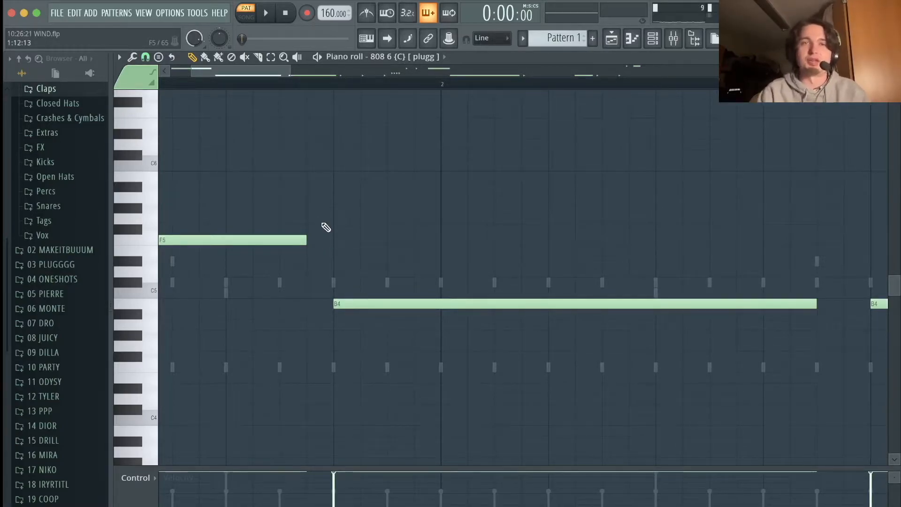
pyautogui.moveTo(242, 80); pyautogui.dragTo(326, 109)
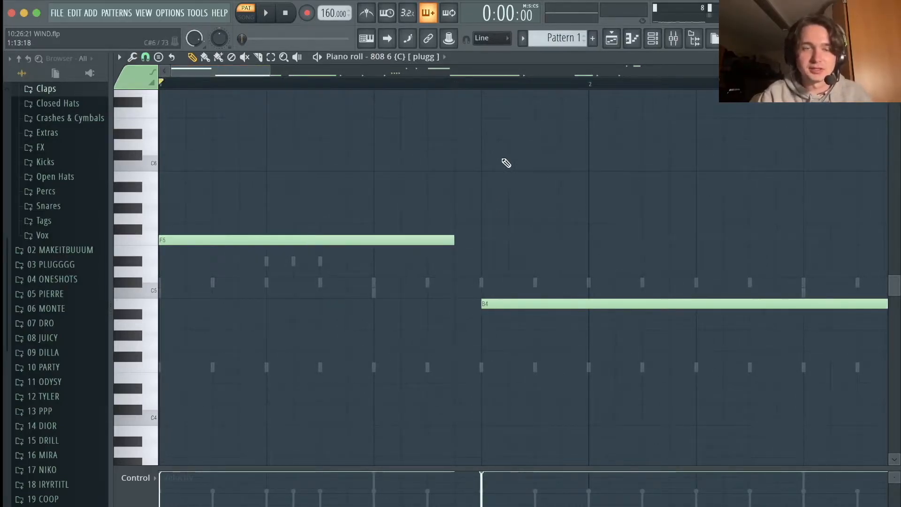
pyautogui.press('space')
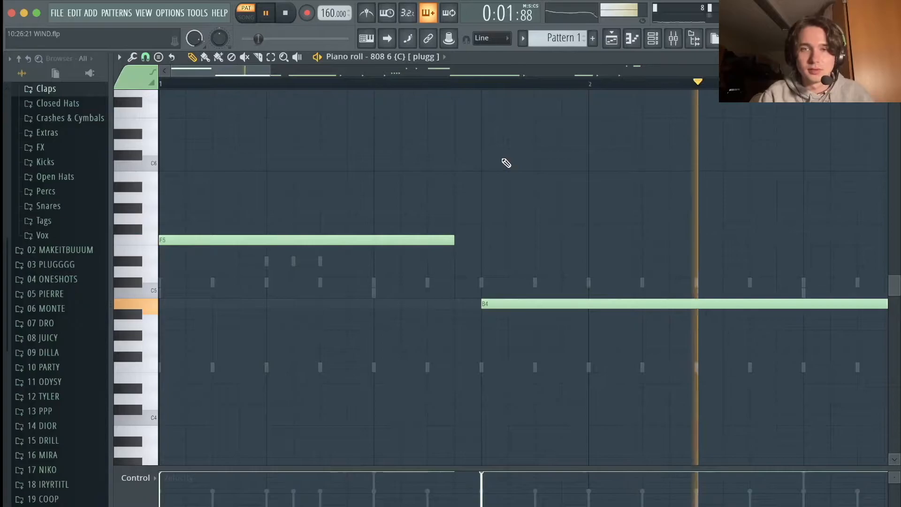
pyautogui.press('space')
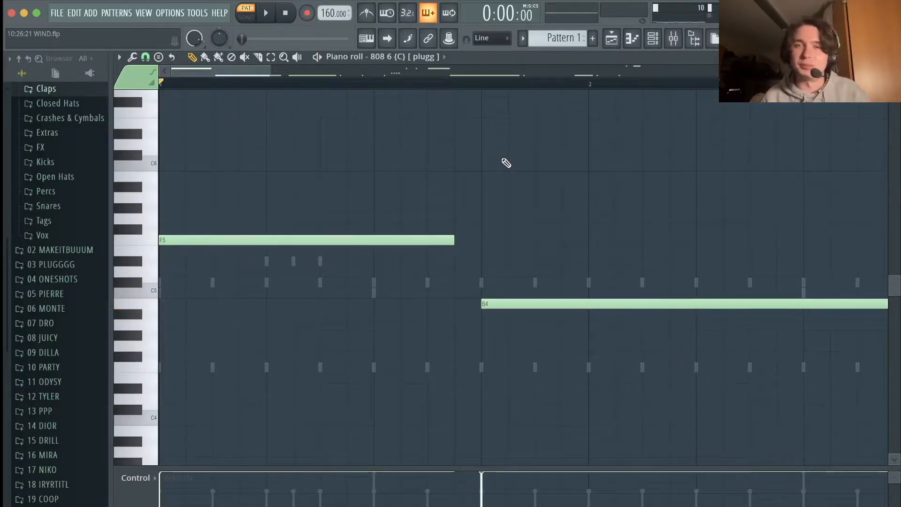
# Step: Inspect the Fruity soft clipper on the Master mixer track and close it
pyautogui.press('F9')
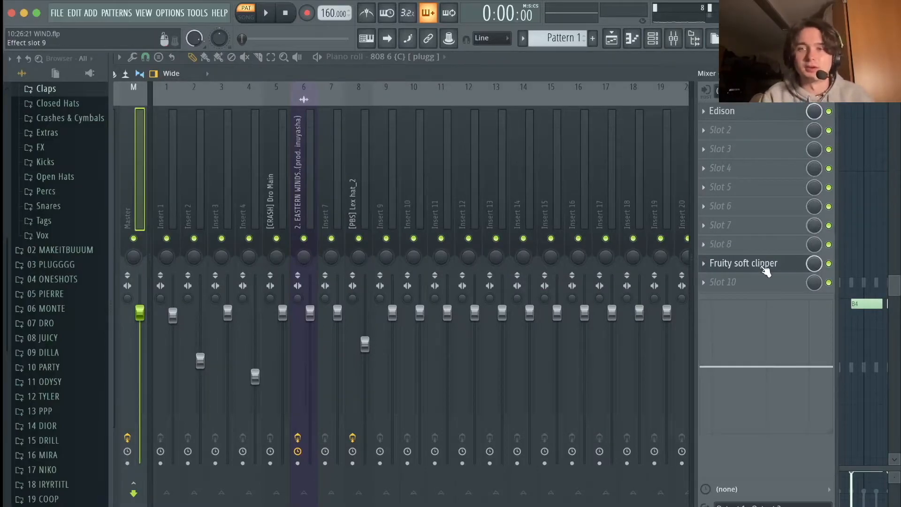
pyautogui.click(765, 267)
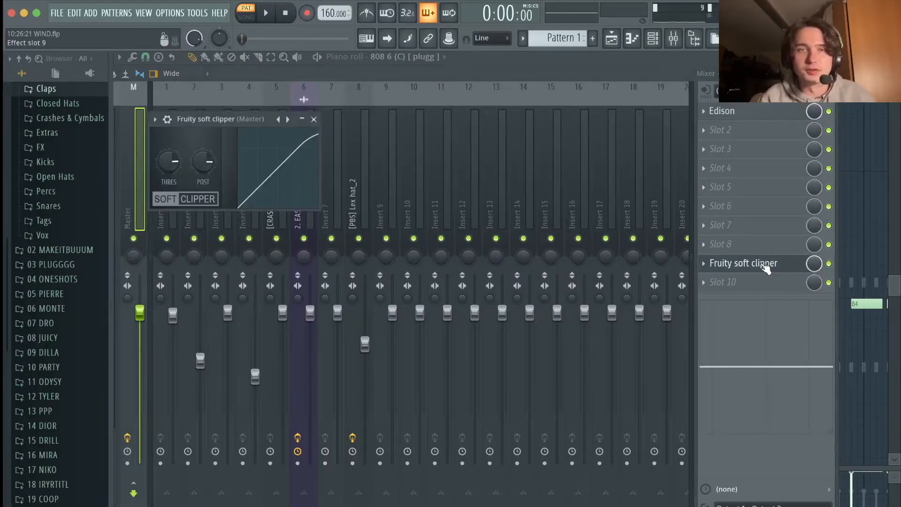
pyautogui.click(314, 120)
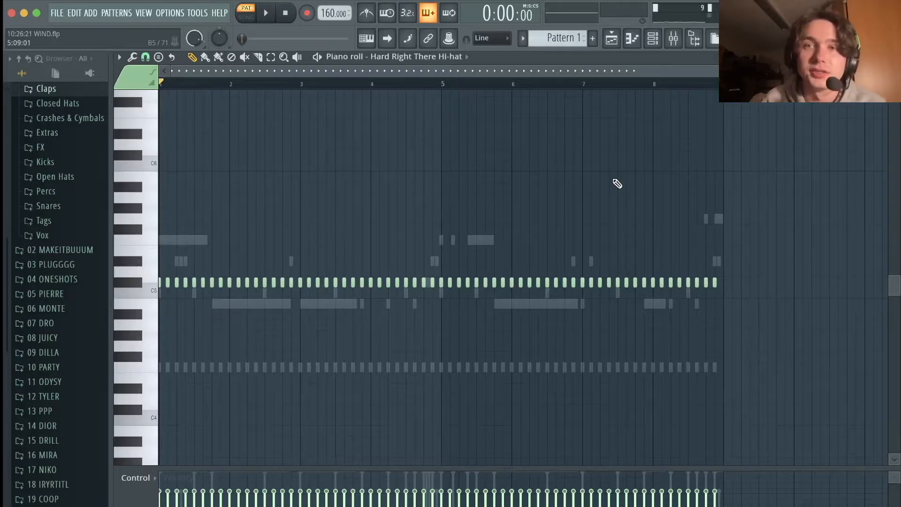
# Step: Inspect the Hard Right There Hi-hat channel's sampler settings, toggling Reverse off and back on
pyautogui.click(653, 40)
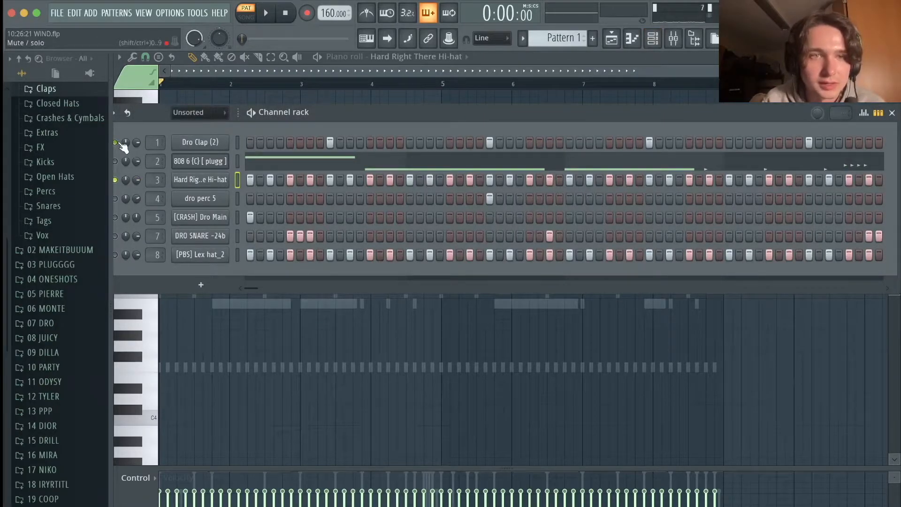
pyautogui.click(202, 180)
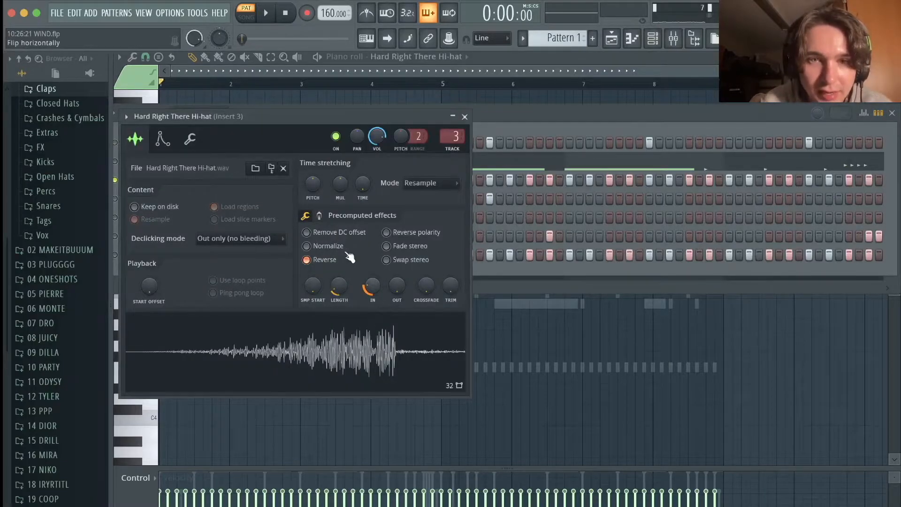
pyautogui.click(314, 264)
pyautogui.click(314, 263)
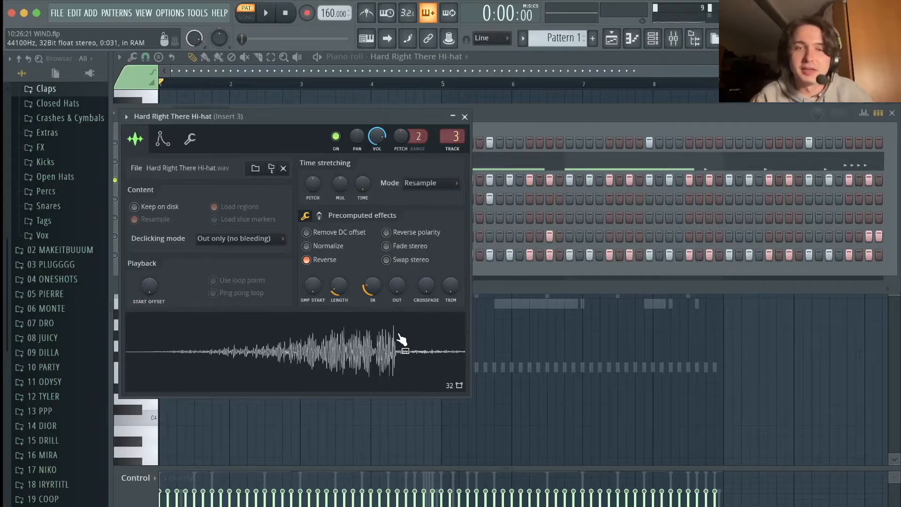
# Step: Play the soloed hi-hat pattern and bring its piano roll into view
pyautogui.press('space')
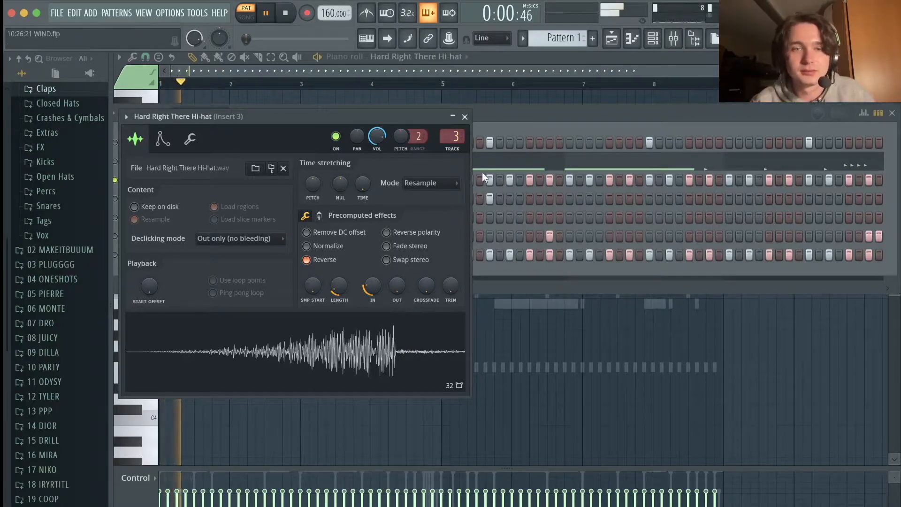
pyautogui.click(418, 70)
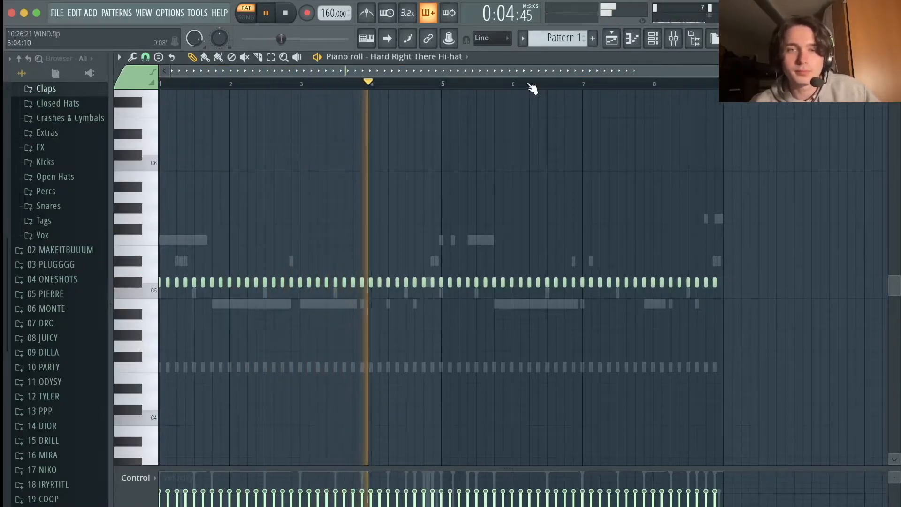
# Step: Stop the hi-hat playback, try lowering the velocities of the hi-hat notes around bar 2, and undo that change
pyautogui.press('space')
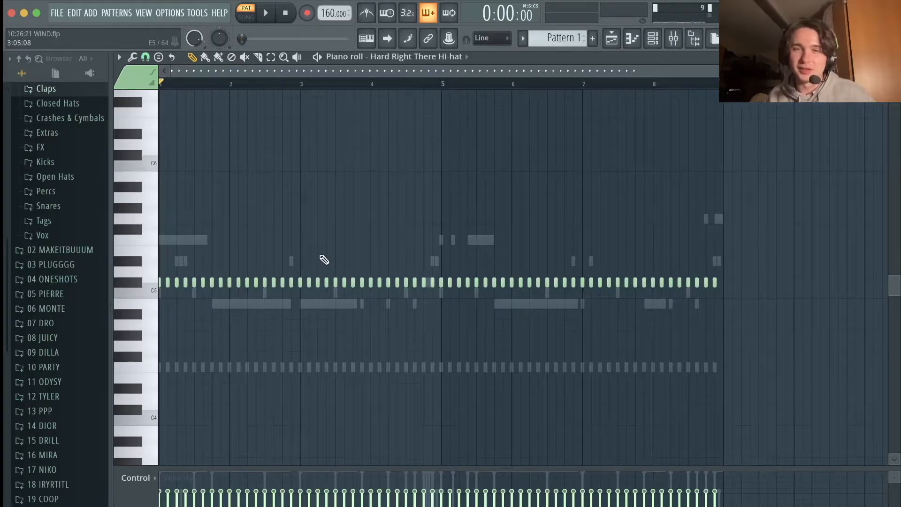
pyautogui.moveTo(292, 500); pyautogui.dragTo(272, 504)
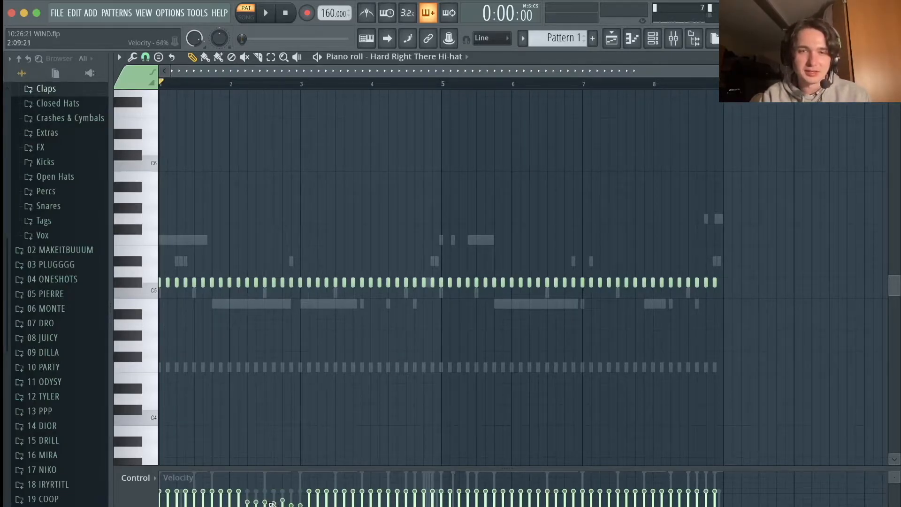
pyautogui.press('super+z')
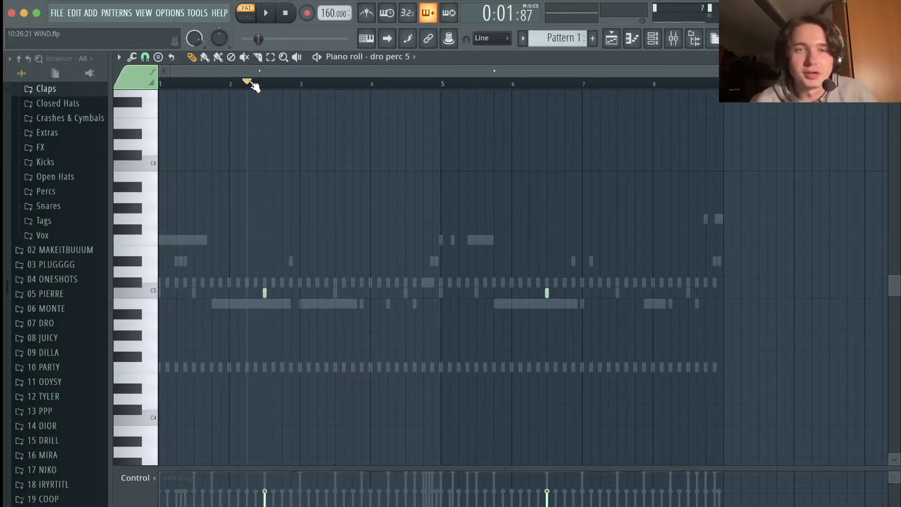
# Step: Play the dro perc 5 pattern and the [CRASH] Dro Main pattern one after the other
pyautogui.press('space')
pyautogui.press('space')
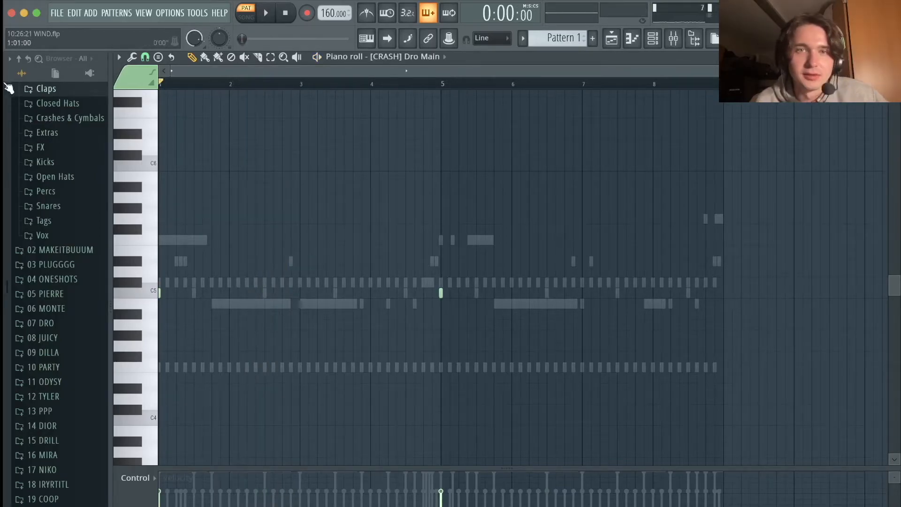
pyautogui.press('space')
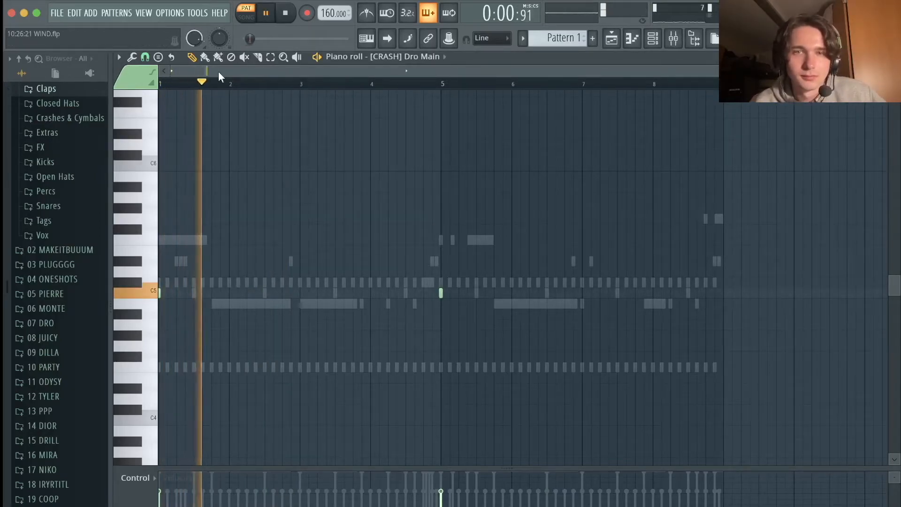
pyautogui.press('space')
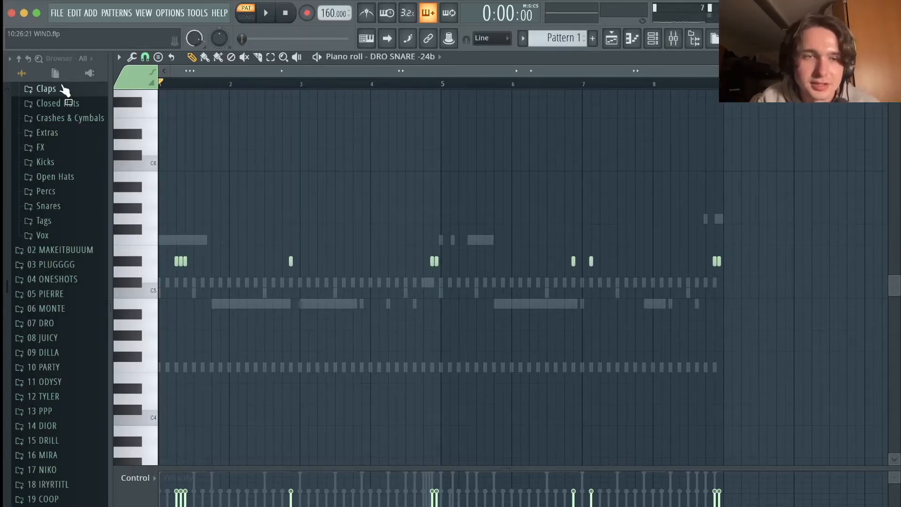
# Step: Play the DRO SNARE -24b pattern and examine the placement of its opening notes up close
pyautogui.press('space')
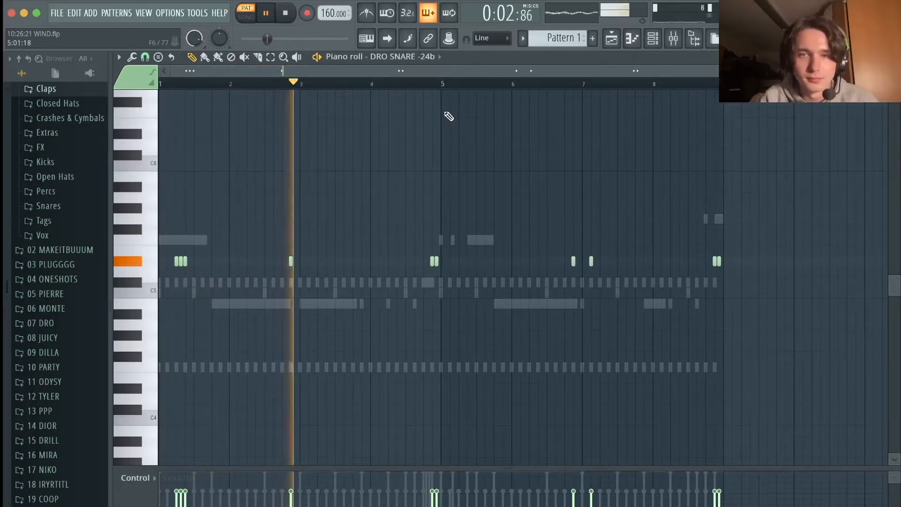
pyautogui.press('space')
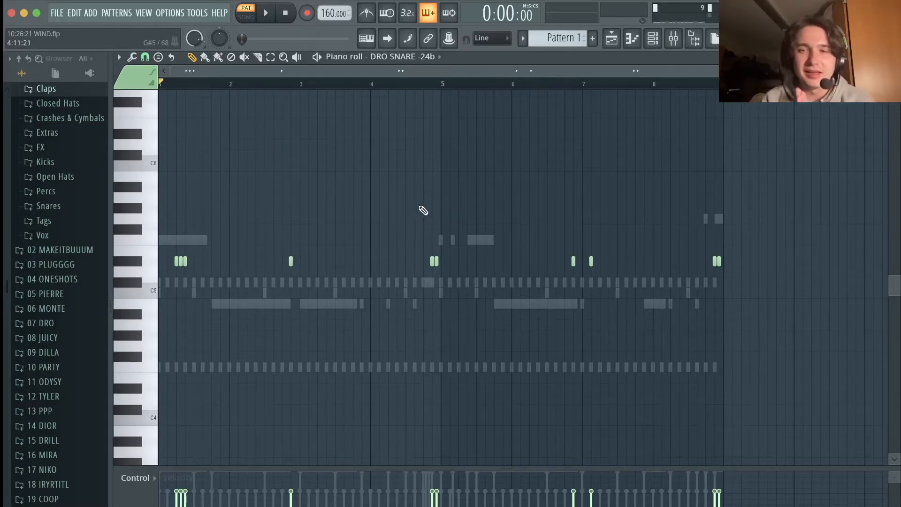
pyautogui.scroll(5, 105, 367)
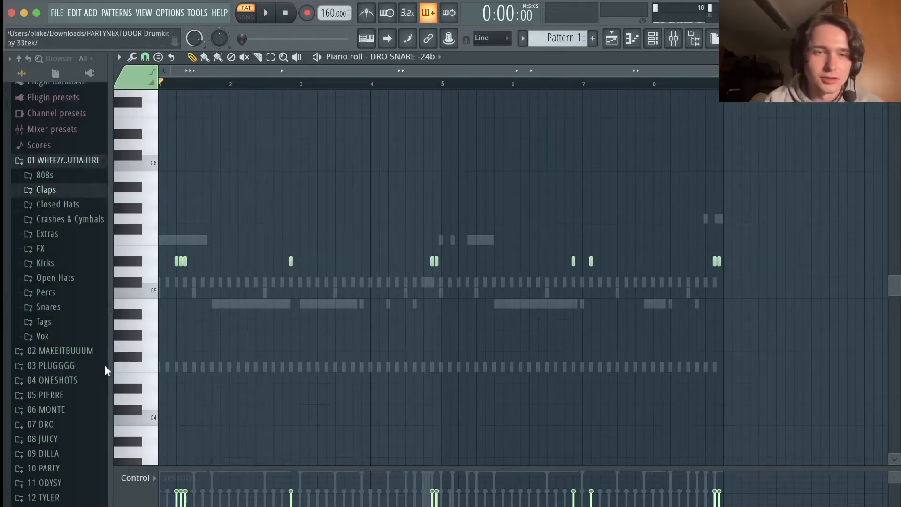
pyautogui.scroll(3, 267, 206)
pyautogui.scroll(-2, 166, 249)
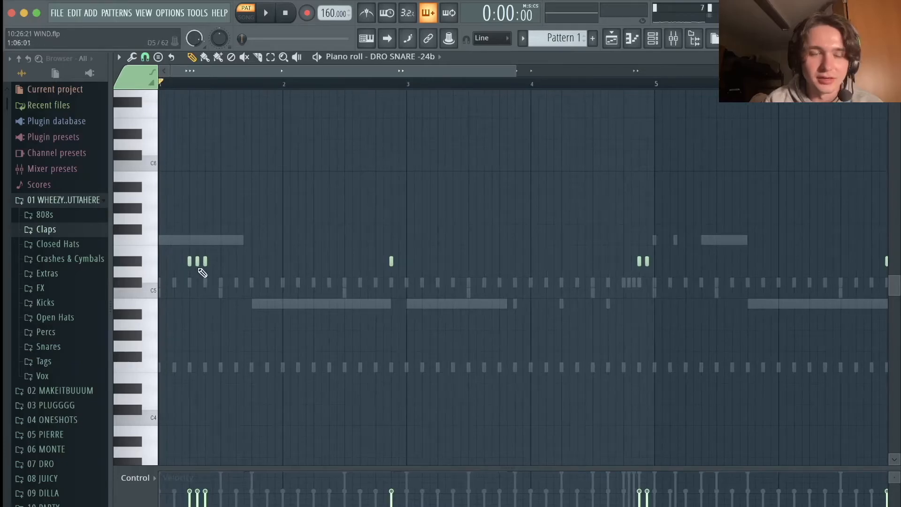
pyautogui.scroll(-2, 200, 272)
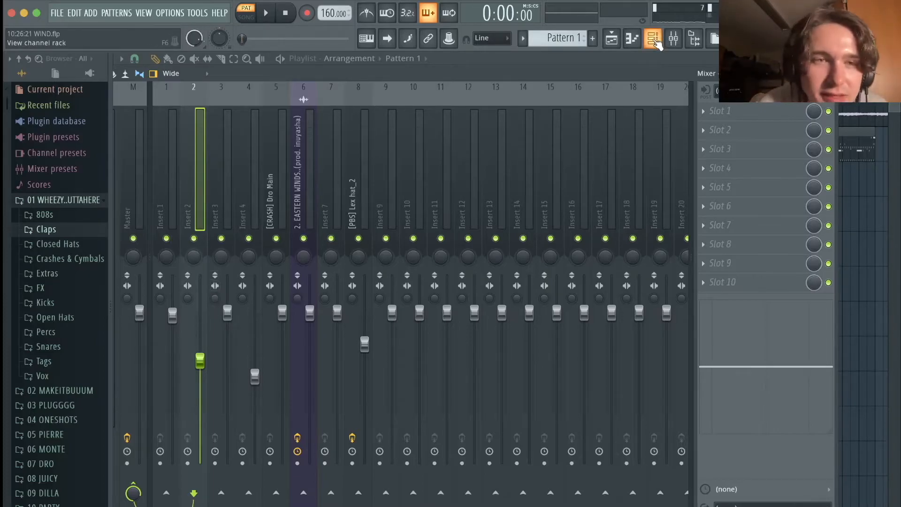
# Step: Raise Insert 2's mixer volume to about -1.5 dB and bring it down to roughly the level of Insert 4's fader
pyautogui.moveTo(199, 361); pyautogui.dragTo(200, 327)
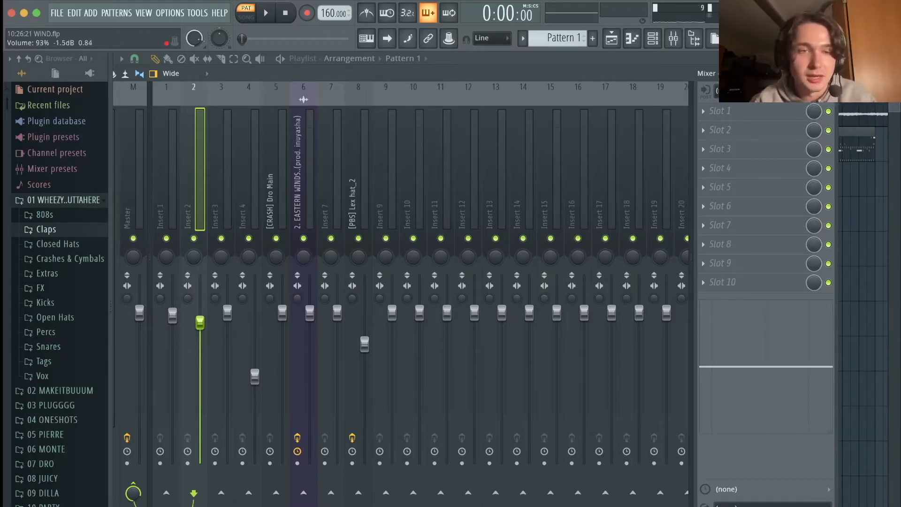
pyautogui.moveTo(198, 323); pyautogui.dragTo(198, 379)
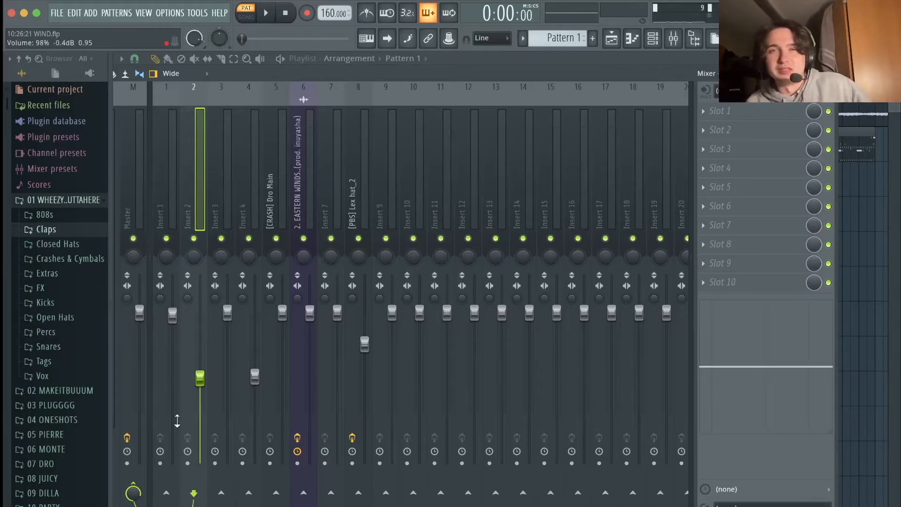
# Step: Go through the mixer tracks from Insert 8 down to Insert 1 to check their effect slots
pyautogui.click(359, 177)
pyautogui.click(323, 175)
pyautogui.click(284, 175)
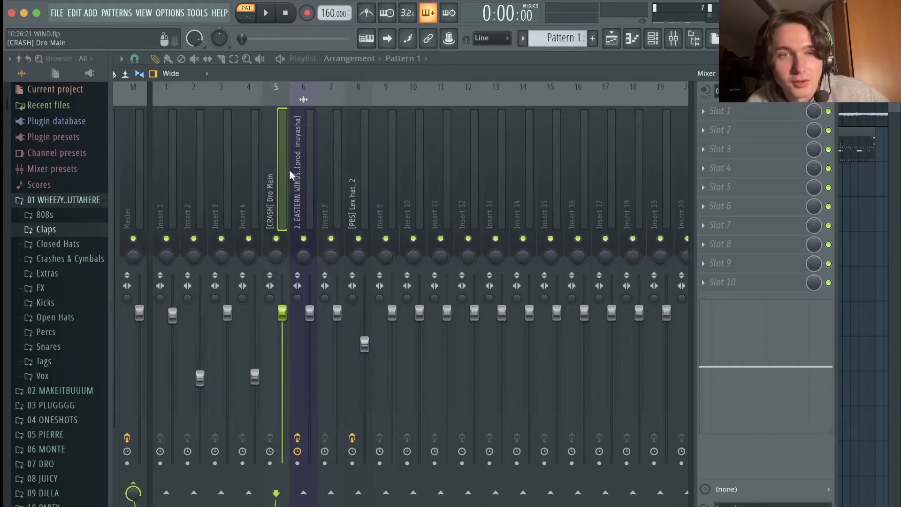
pyautogui.click(249, 173)
pyautogui.click(219, 176)
pyautogui.click(186, 174)
pyautogui.click(173, 174)
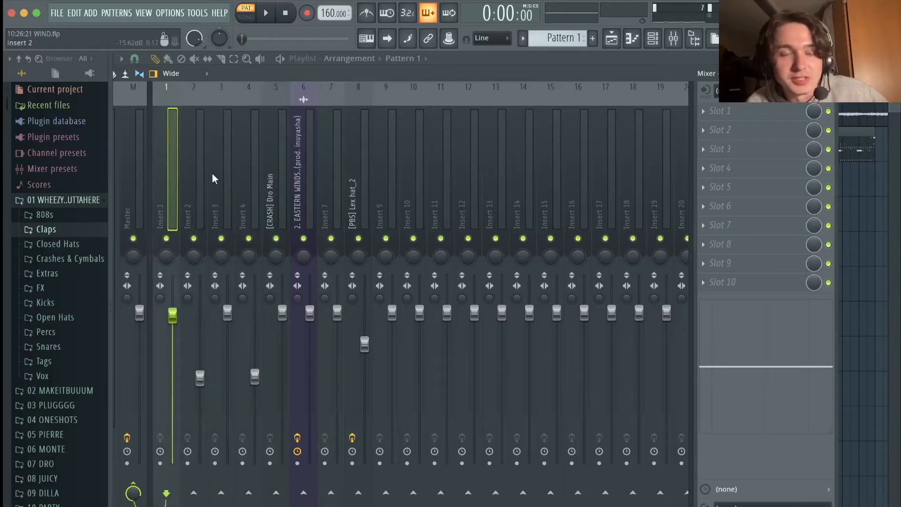
pyautogui.click(214, 179)
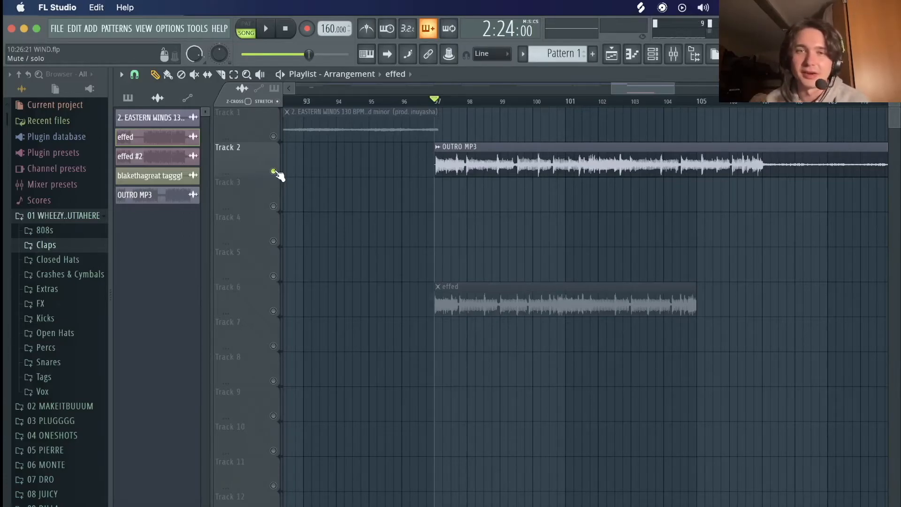
# Step: Play the soloed OUTRO MP3 clip on Track 2 and solo Track 6 with the effed clip instead
pyautogui.press('space')
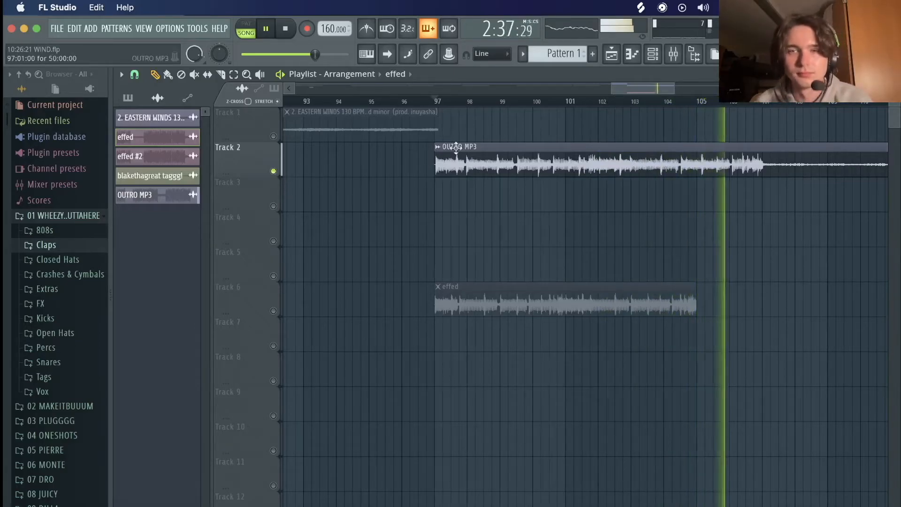
pyautogui.press('space')
pyautogui.rightClick(273, 311)
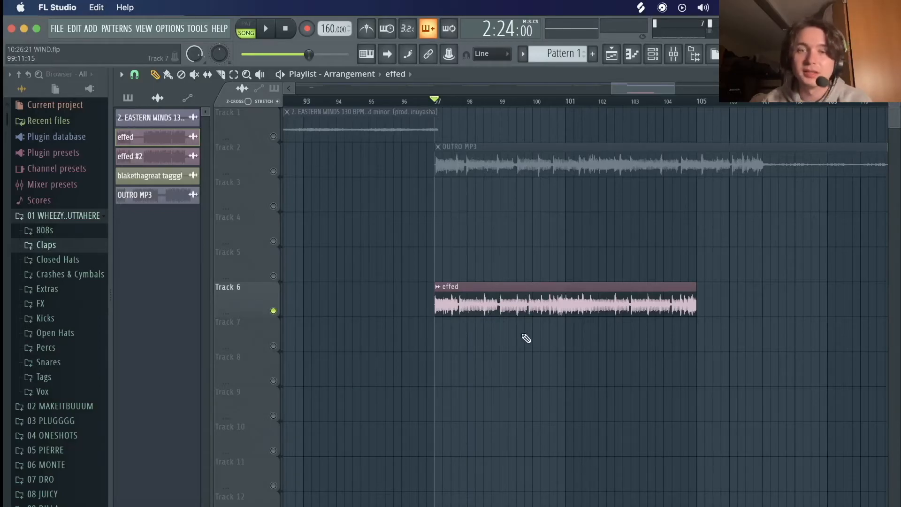
# Step: Inspect the time-stretching settings of the effed clip and the OUTRO MP3 clip
pyautogui.doubleClick(484, 300)
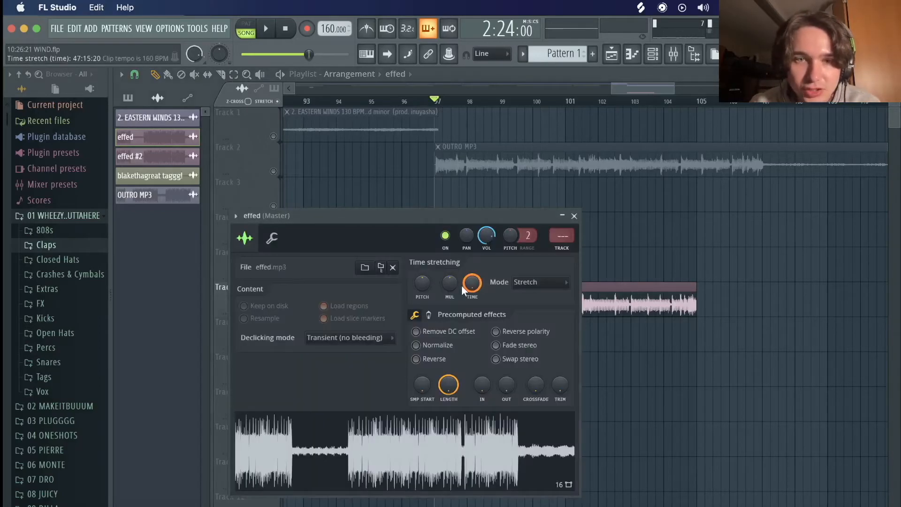
pyautogui.press('Escape')
pyautogui.doubleClick(517, 171)
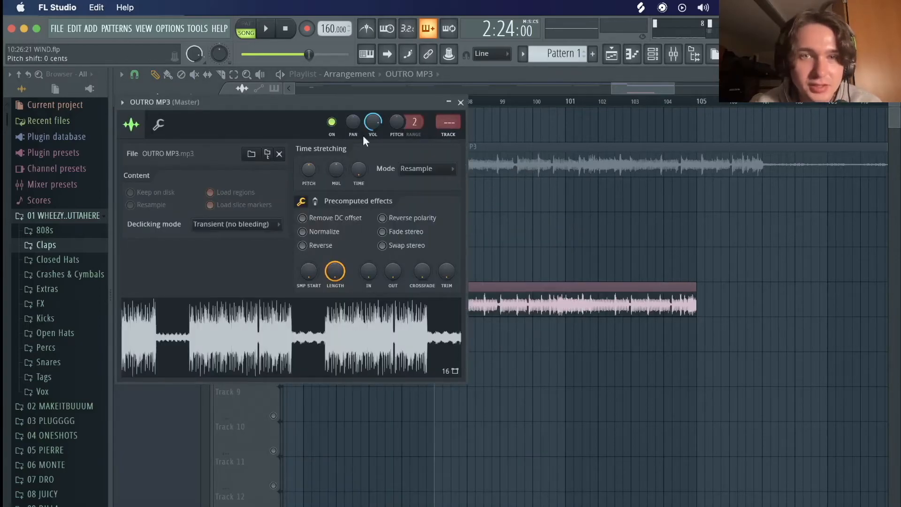
pyautogui.click(461, 103)
# Step: Set the effed clip's time-stretching pitch shift to -265 cents and close its settings
pyautogui.doubleClick(465, 305)
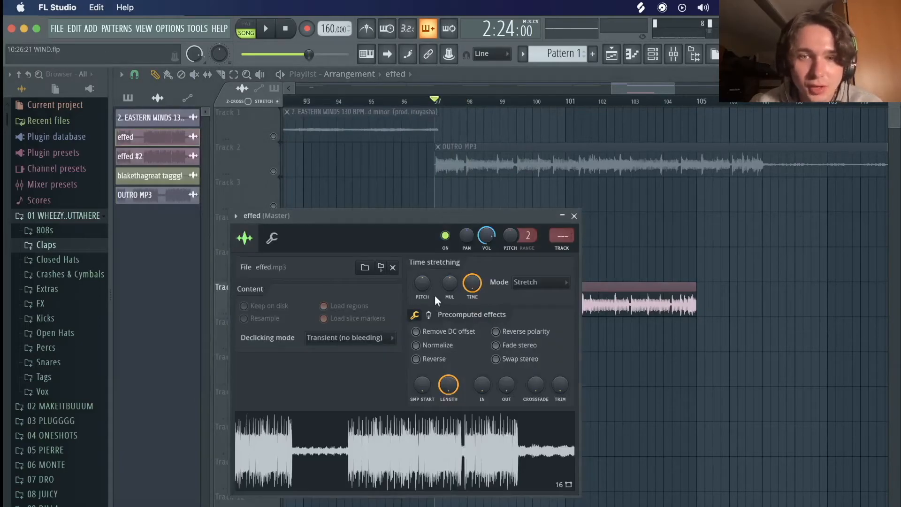
pyautogui.moveTo(422, 283); pyautogui.dragTo(422, 298)
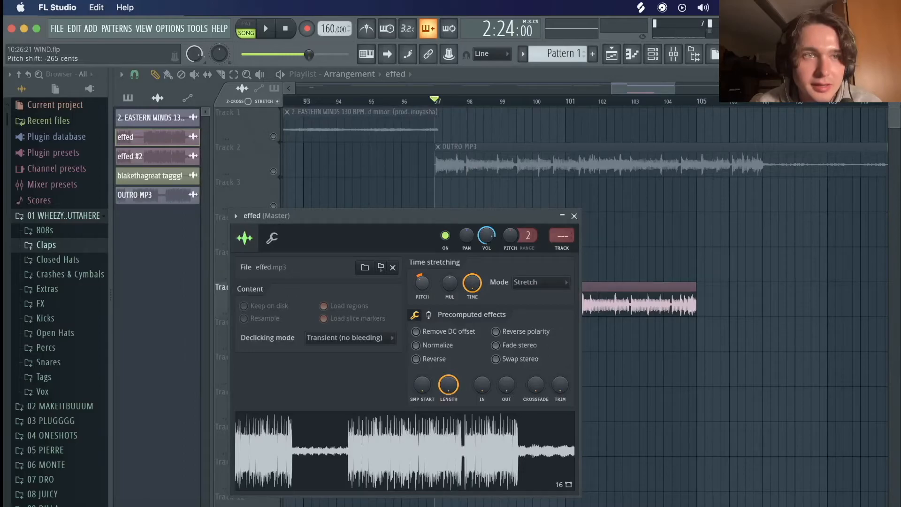
pyautogui.click(574, 216)
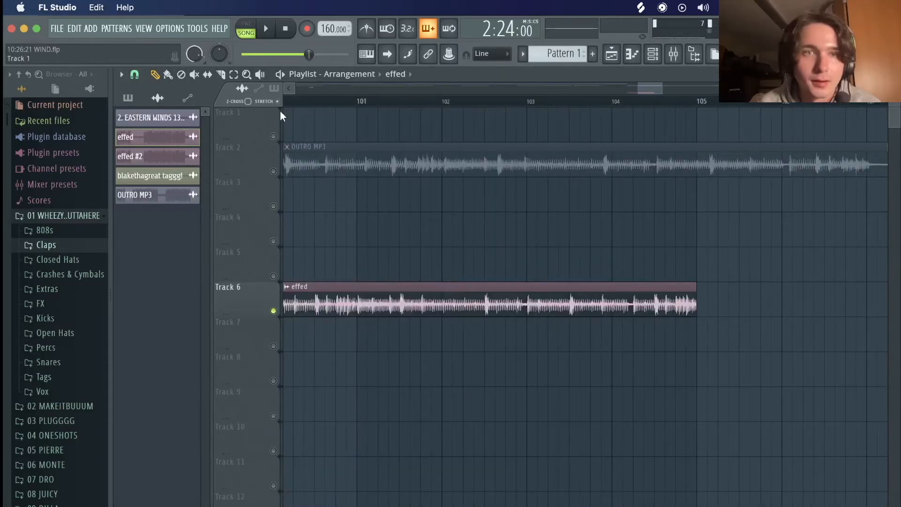
# Step: Stretch the effed clip on Track 6 to 10 bars, in line with the OUTRO MP3 audio, and review its settings
pyautogui.moveTo(698, 310); pyautogui.dragTo(862, 330)
pyautogui.scroll(-3, 652, 352)
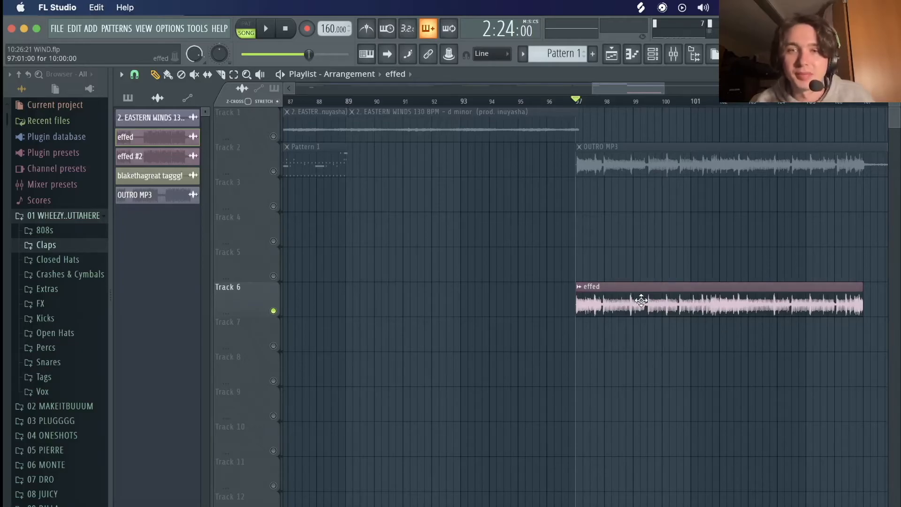
pyautogui.doubleClick(641, 299)
pyautogui.click(574, 216)
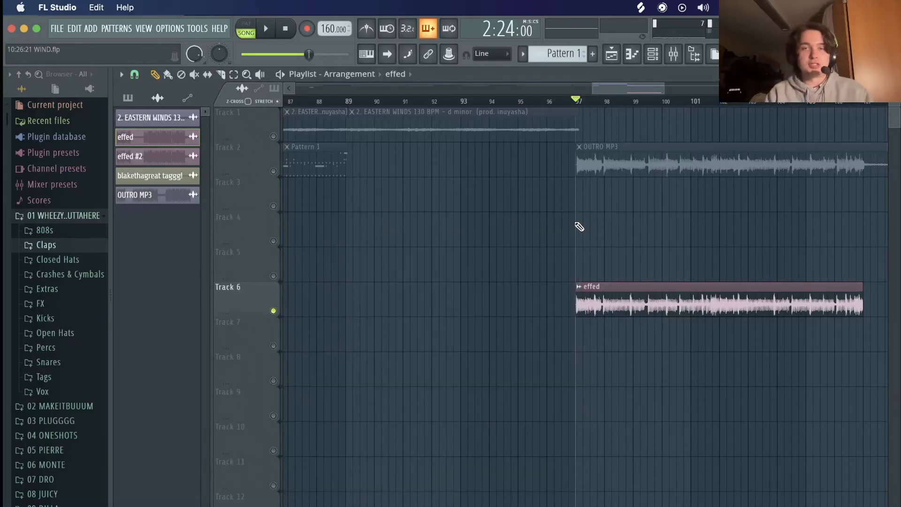